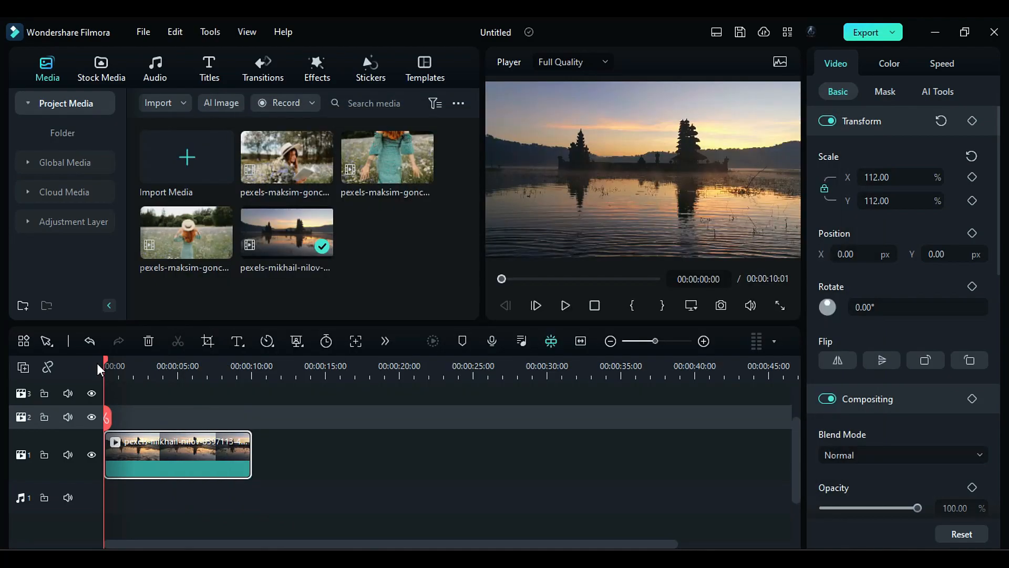
# Step: Load the 3D LUT file OB-AB Planet 01.3dl from the AB Planet LUT's folder as a color preset
pyautogui.moveTo(109, 361); pyautogui.dragTo(205, 402)
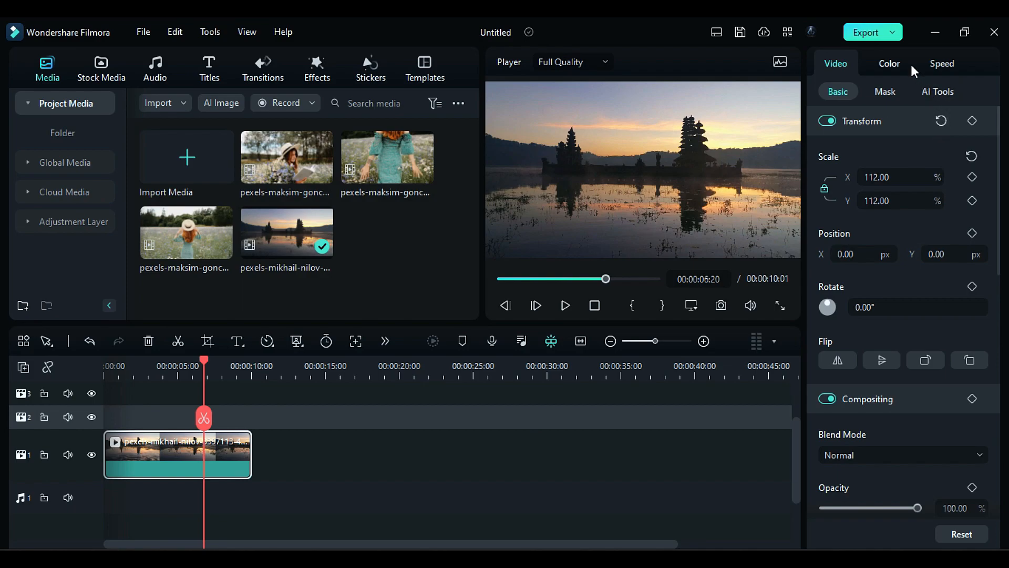
pyautogui.click(894, 62)
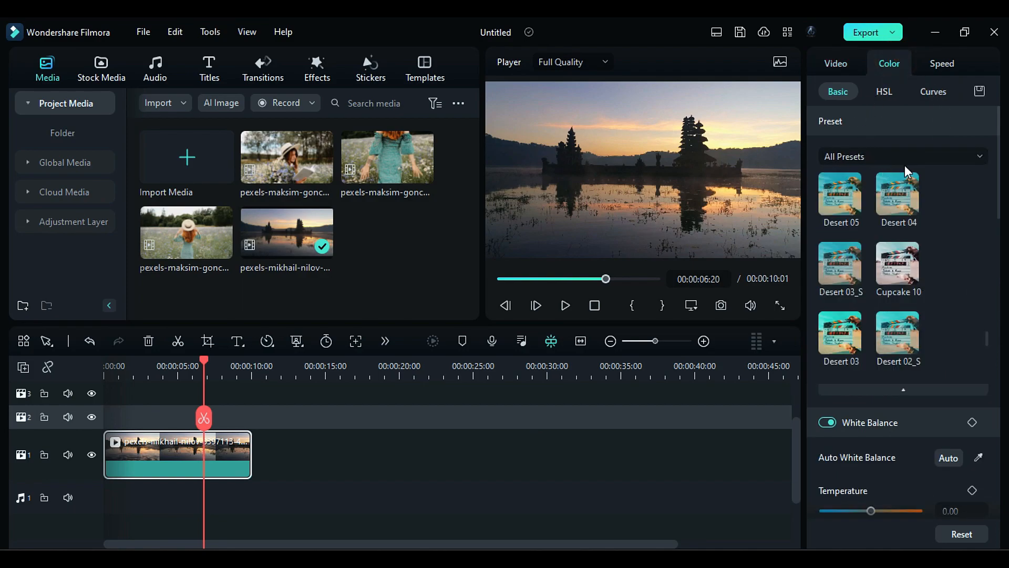
pyautogui.click(938, 156)
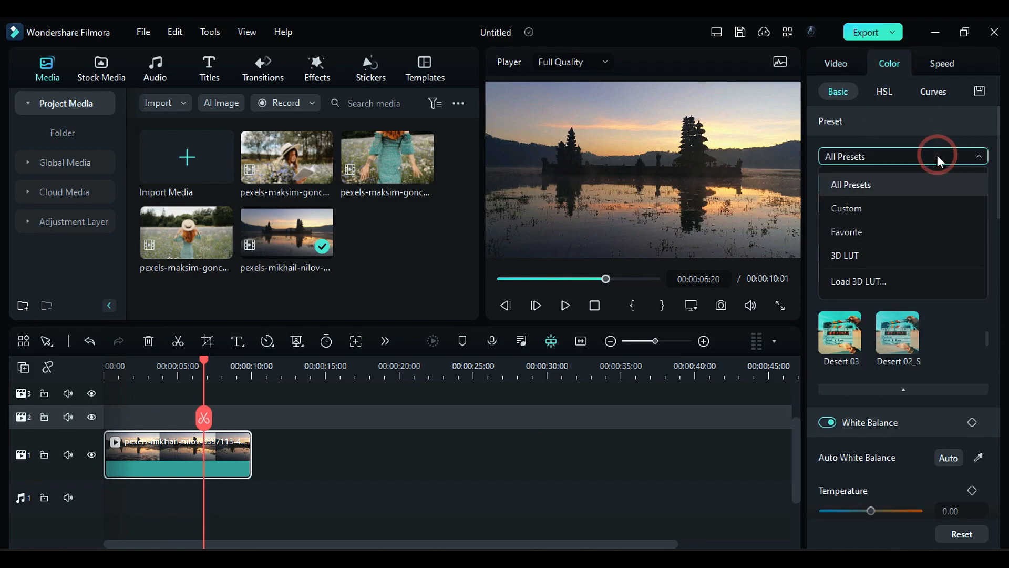
pyautogui.click(899, 277)
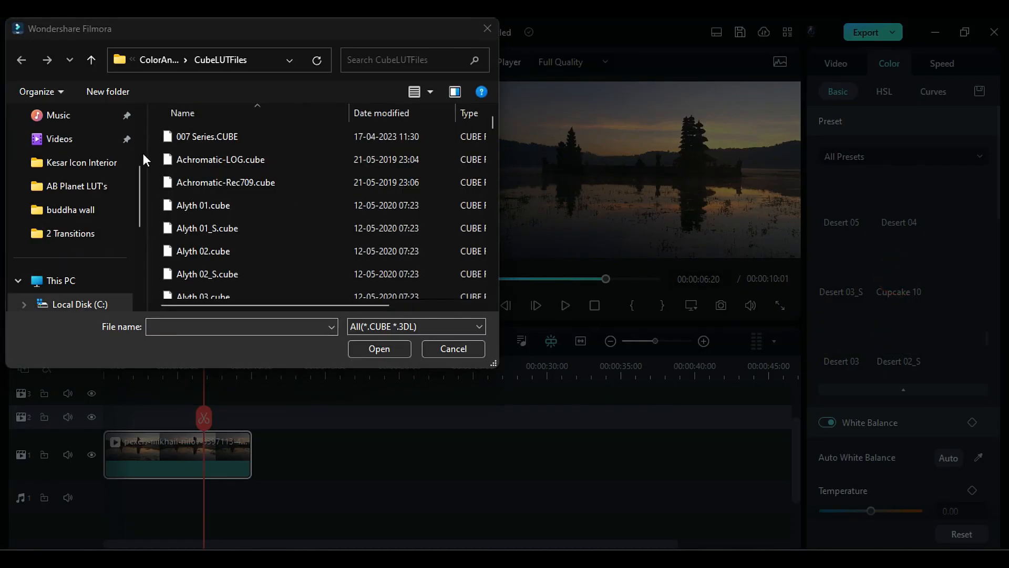
pyautogui.scroll(-4, 84, 150)
pyautogui.click(84, 163)
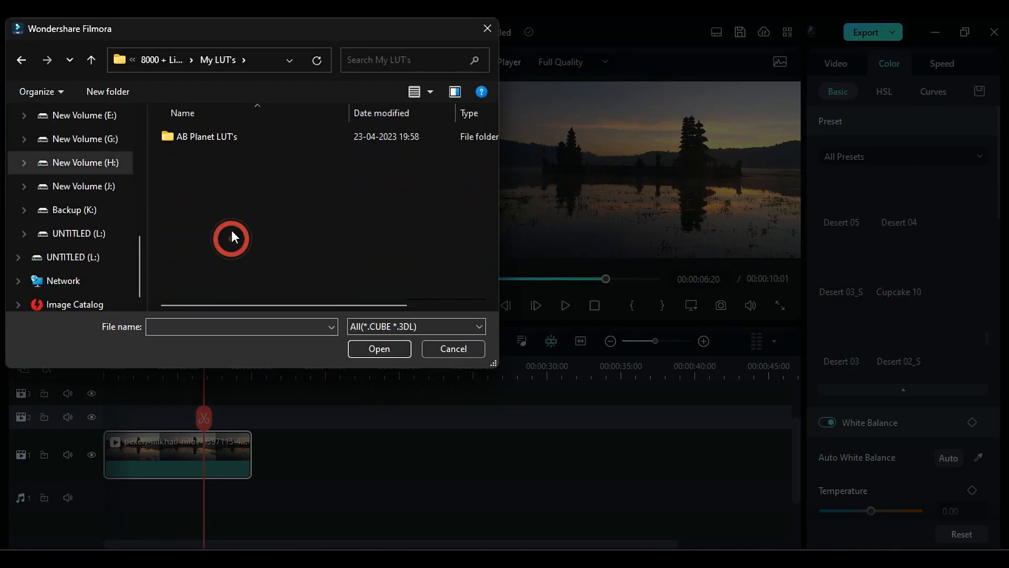
pyautogui.doubleClick(195, 132)
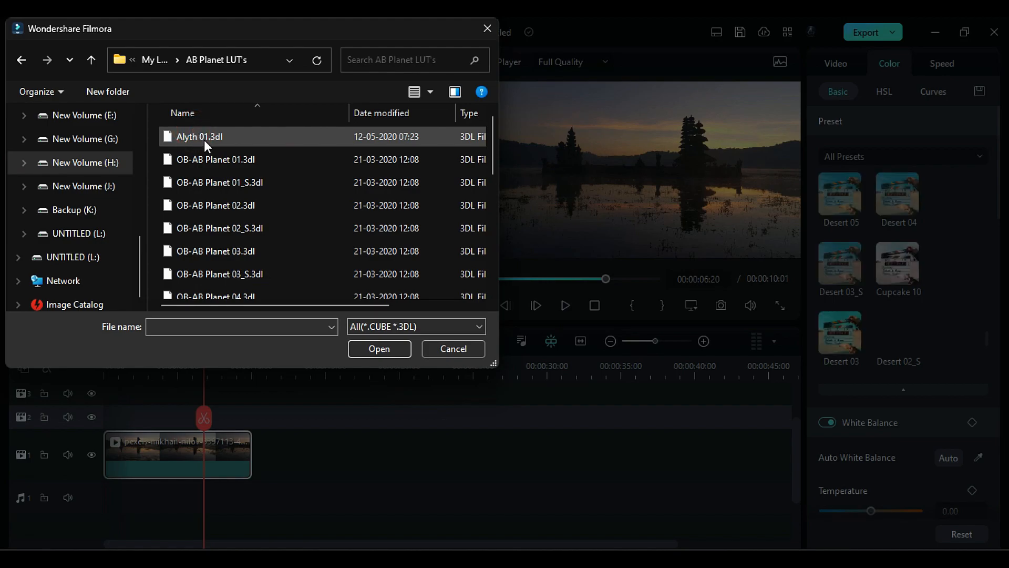
pyautogui.click(242, 163)
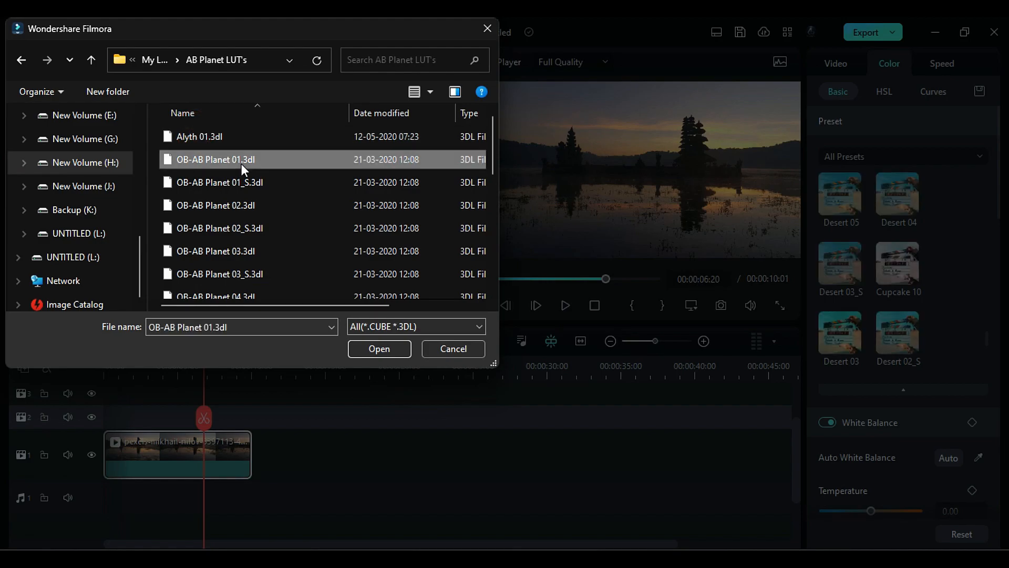
pyautogui.click(379, 348)
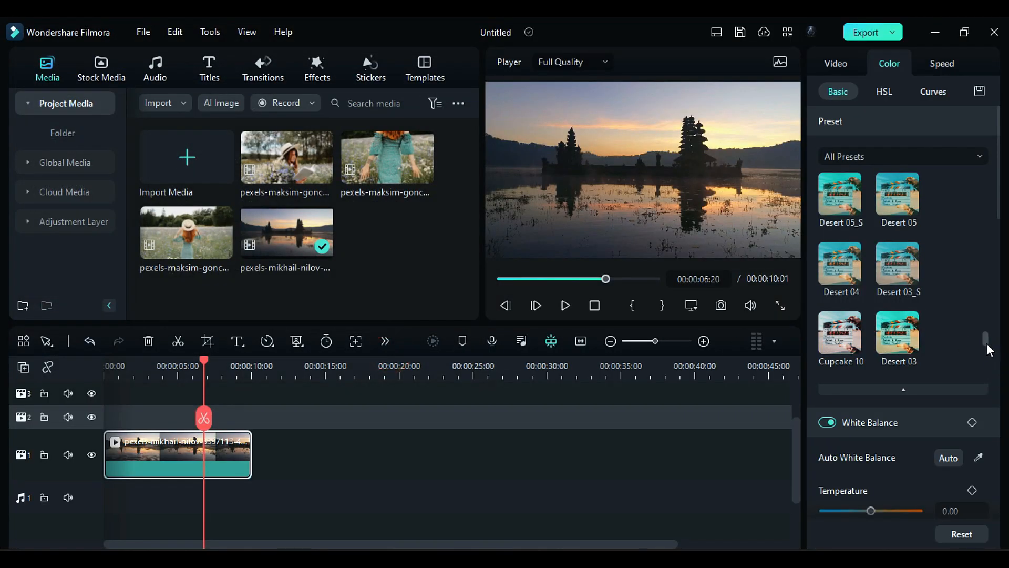
# Step: Apply the OB-AB Planet 01 preset to the lake sunset clip and preview it at 00:00:01:24
pyautogui.moveTo(986, 346); pyautogui.dragTo(985, 156)
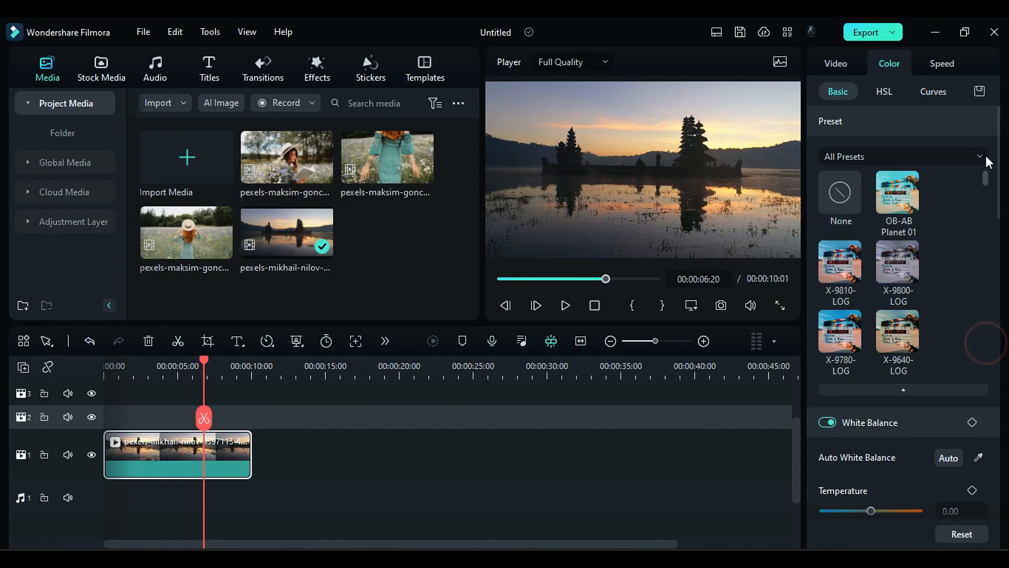
pyautogui.click(916, 201)
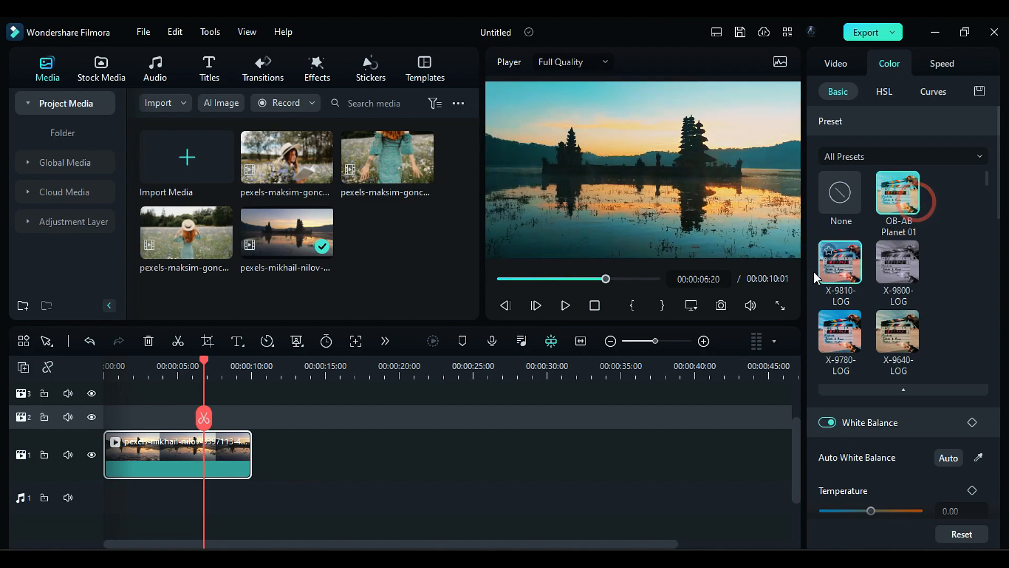
pyautogui.click(132, 367)
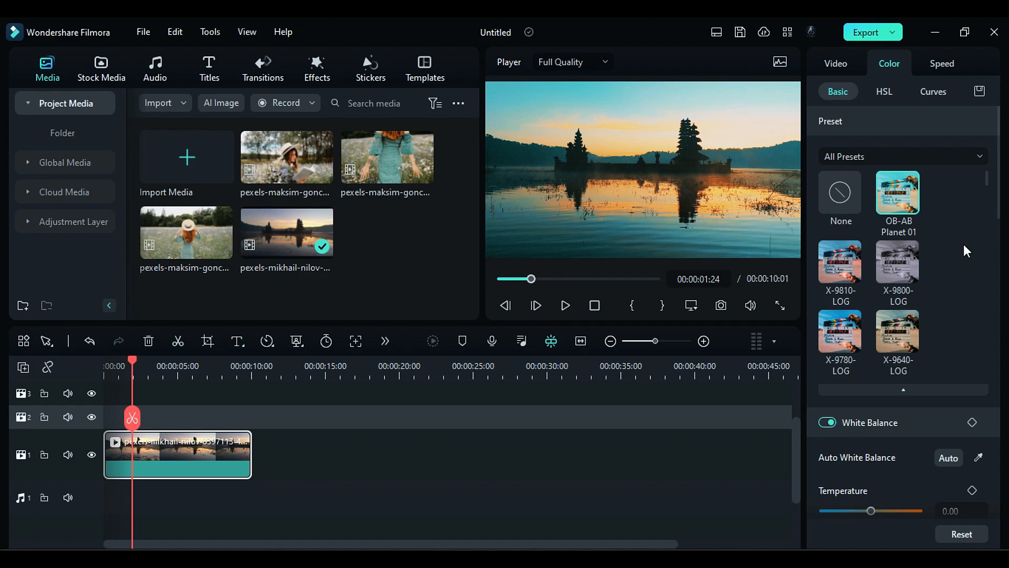
# Step: In the clip's HSL settings, shift orange hue toward red and raise its luminance, and slightly raise yellow saturation and luminance
pyautogui.click(883, 92)
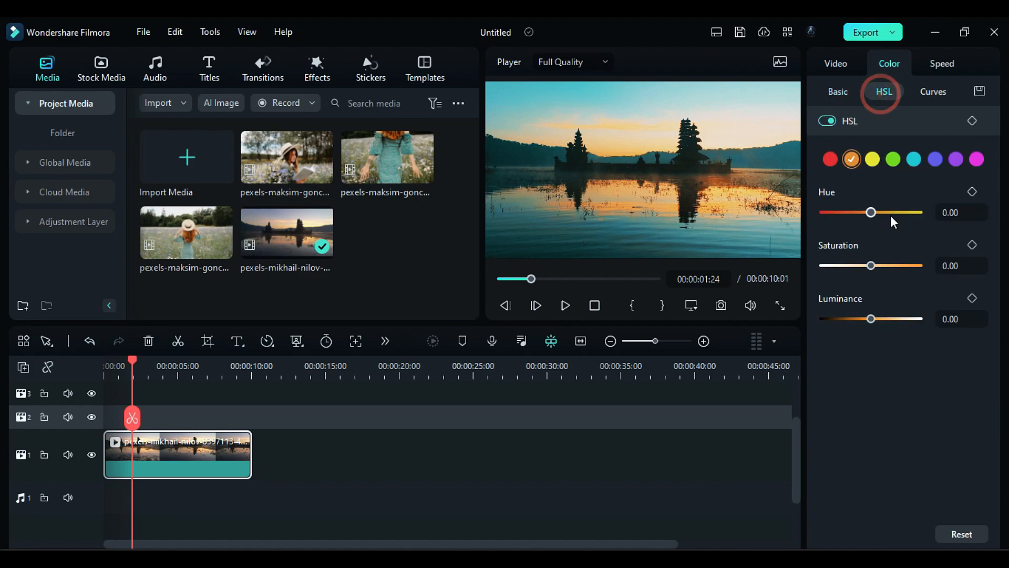
pyautogui.moveTo(875, 209)
pyautogui.mouseDown()
pyautogui.moveTo(841, 207)
pyautogui.moveTo(856, 212)
pyautogui.mouseUp()
pyautogui.click(888, 319)
pyautogui.click(872, 158)
pyautogui.moveTo(871, 265); pyautogui.dragTo(885, 264)
pyautogui.moveTo(872, 318); pyautogui.dragTo(884, 318)
# Step: Raise the cyan range's saturation, hue and luminance in the clip's HSL settings
pyautogui.click(914, 160)
pyautogui.moveTo(872, 266); pyautogui.dragTo(886, 265)
pyautogui.moveTo(871, 213); pyautogui.dragTo(878, 214)
pyautogui.moveTo(871, 318); pyautogui.dragTo(900, 322)
# Step: Set the purple range's HSL values to hue 69.84, saturation 73.02 and luminance 100
pyautogui.click(957, 158)
pyautogui.moveTo(871, 212); pyautogui.dragTo(887, 214)
pyautogui.moveTo(872, 265); pyautogui.dragTo(903, 266)
pyautogui.moveTo(870, 319); pyautogui.dragTo(917, 319)
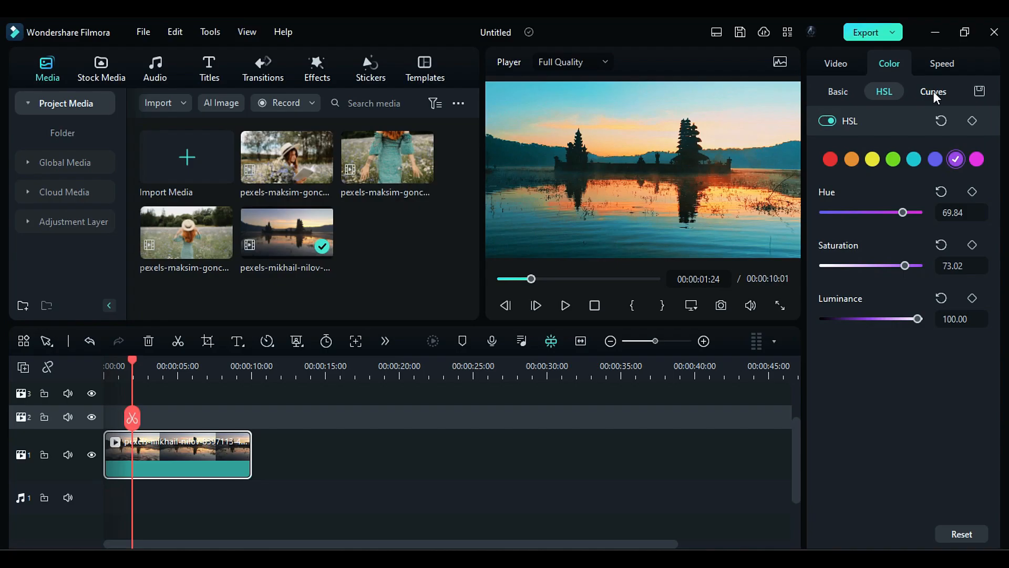
# Step: Enable Curves and pull the upper part of the main luminance curve slightly below the diagonal
pyautogui.click(933, 91)
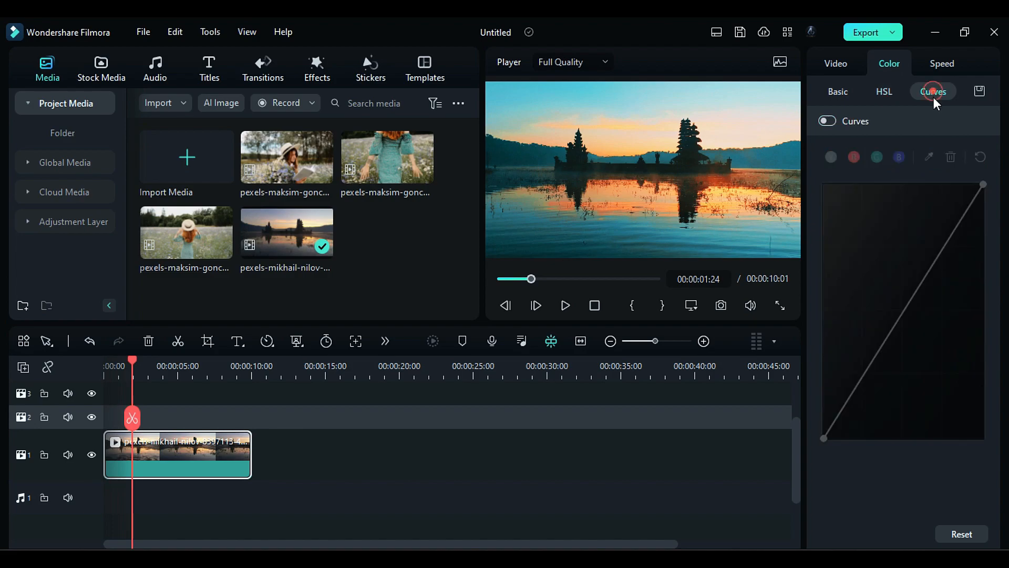
pyautogui.click(838, 122)
pyautogui.click(938, 249)
pyautogui.moveTo(937, 249); pyautogui.dragTo(947, 253)
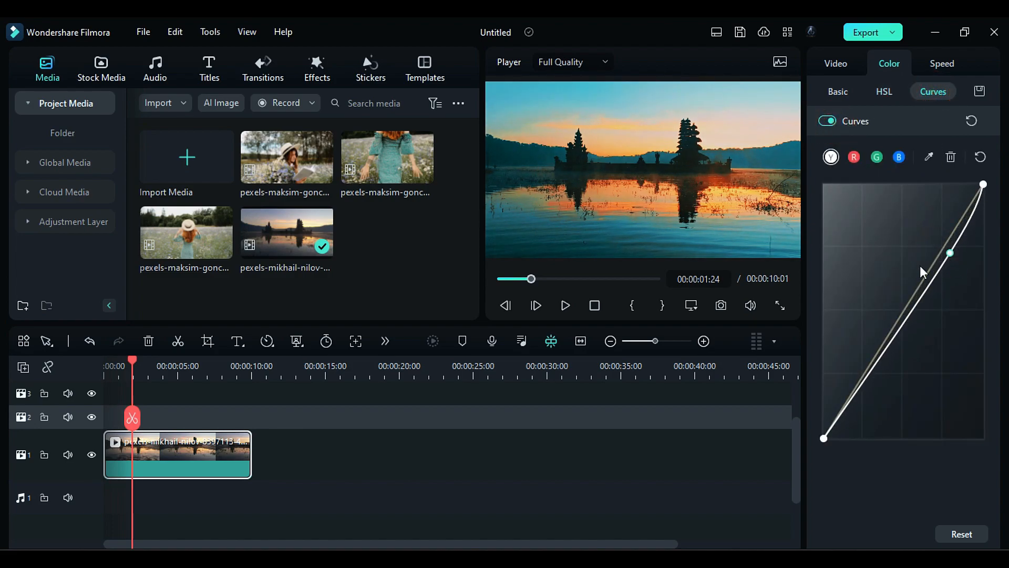
# Step: Fine-tune the clip's basic color adjustments, including vibrance at 6.35 and saturation at 9.52
pyautogui.click(838, 91)
pyautogui.scroll(-3, 1004, 281)
pyautogui.moveTo(871, 327); pyautogui.dragTo(869, 326)
pyautogui.moveTo(871, 381); pyautogui.dragTo(874, 380)
pyautogui.moveTo(871, 433); pyautogui.dragTo(879, 433)
pyautogui.scroll(-2, 896, 438)
pyautogui.click(867, 405)
pyautogui.moveTo(872, 398); pyautogui.dragTo(875, 395)
pyautogui.moveTo(871, 450); pyautogui.dragTo(875, 451)
# Step: Set the Light values to highlight 3.17, shadow -68.25, white -19.05 and black -3.17
pyautogui.scroll(-4, 900, 433)
pyautogui.moveTo(871, 332); pyautogui.dragTo(873, 333)
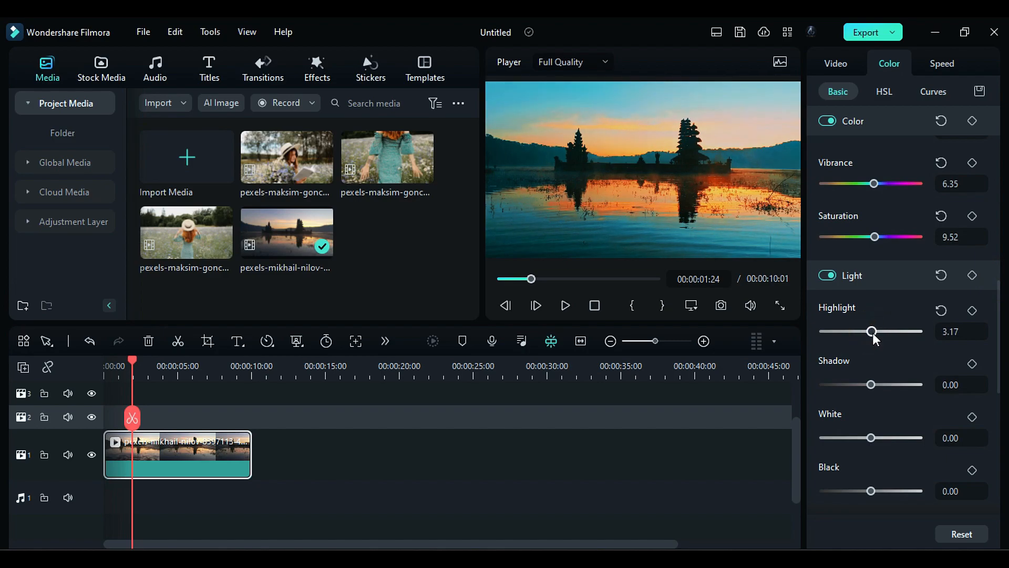
pyautogui.moveTo(872, 385); pyautogui.dragTo(840, 384)
pyautogui.moveTo(871, 438)
pyautogui.mouseDown()
pyautogui.moveTo(882, 439)
pyautogui.moveTo(863, 437)
pyautogui.mouseUp()
pyautogui.moveTo(860, 482); pyautogui.dragTo(870, 490)
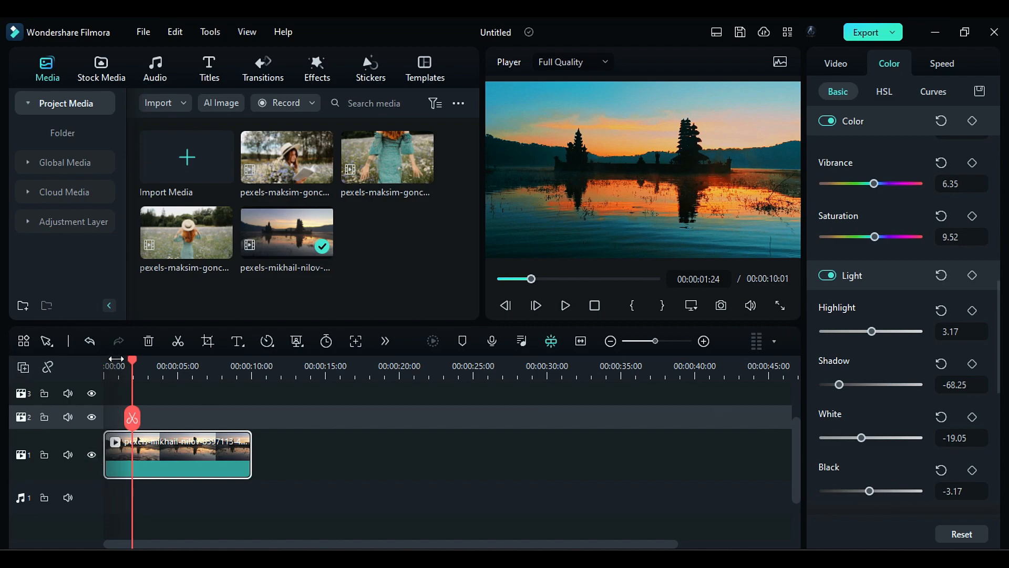
# Step: Raise the midpoint of the blue color curve above the diagonal and preview the clip around 5 seconds
pyautogui.moveTo(133, 362); pyautogui.dragTo(175, 380)
pyautogui.click(946, 93)
pyautogui.click(899, 156)
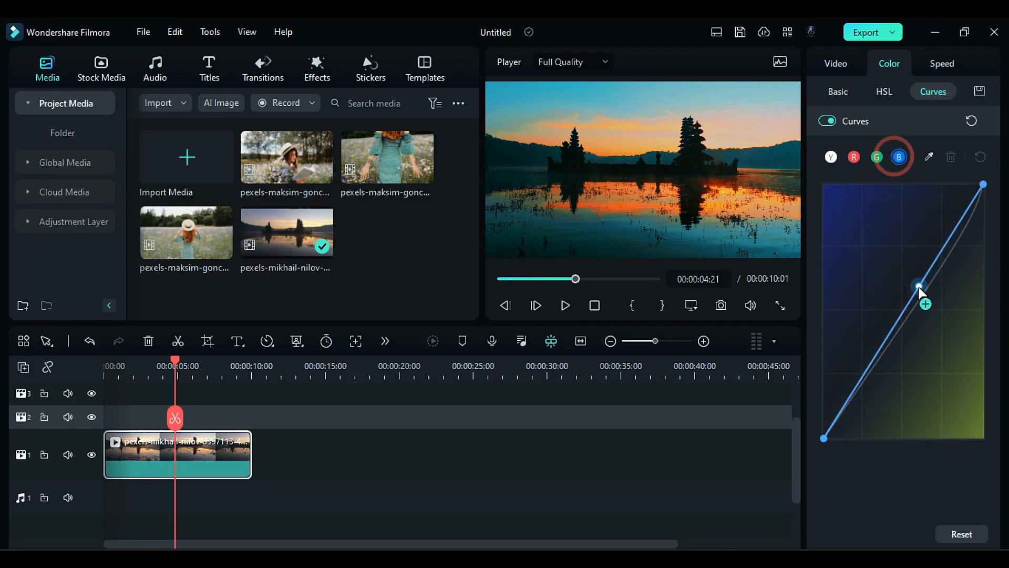
pyautogui.moveTo(919, 288)
pyautogui.mouseDown()
pyautogui.moveTo(898, 274)
pyautogui.moveTo(905, 288)
pyautogui.moveTo(906, 279)
pyautogui.mouseUp()
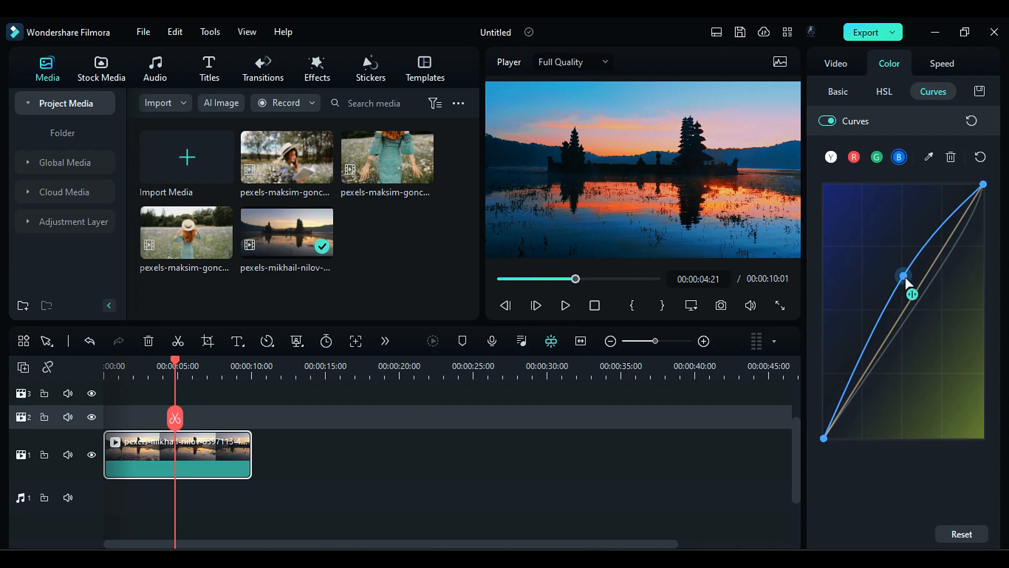
pyautogui.moveTo(122, 364); pyautogui.dragTo(197, 413)
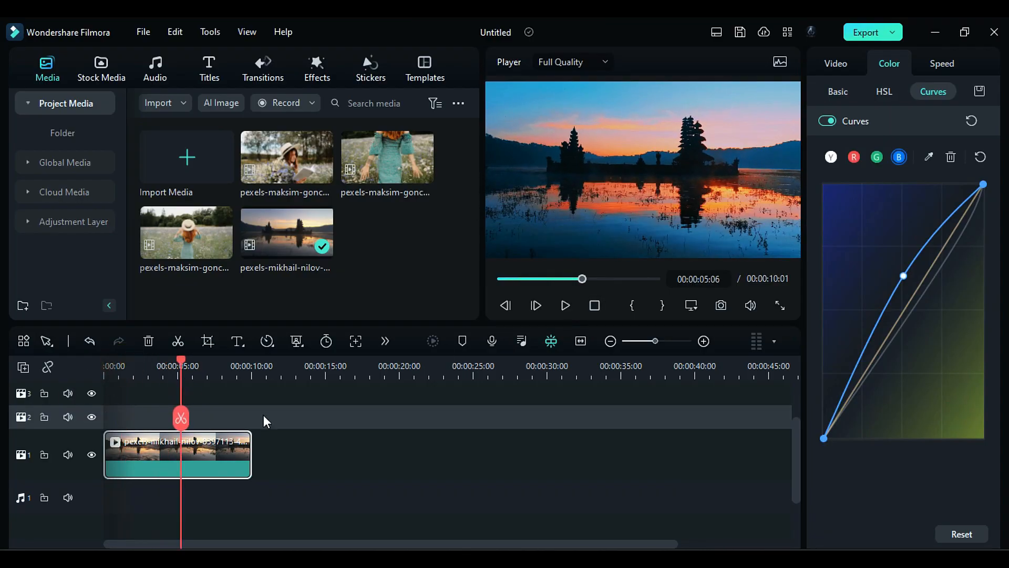
# Step: Add a midpoint to the green color curve and pull it well below the diagonal
pyautogui.click(876, 159)
pyautogui.click(921, 290)
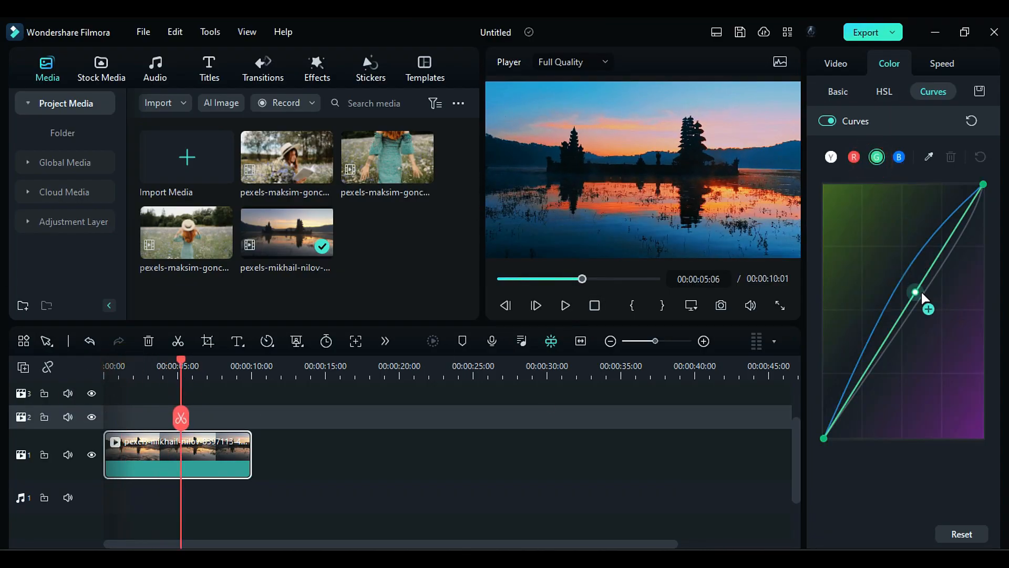
pyautogui.moveTo(922, 292); pyautogui.dragTo(936, 308)
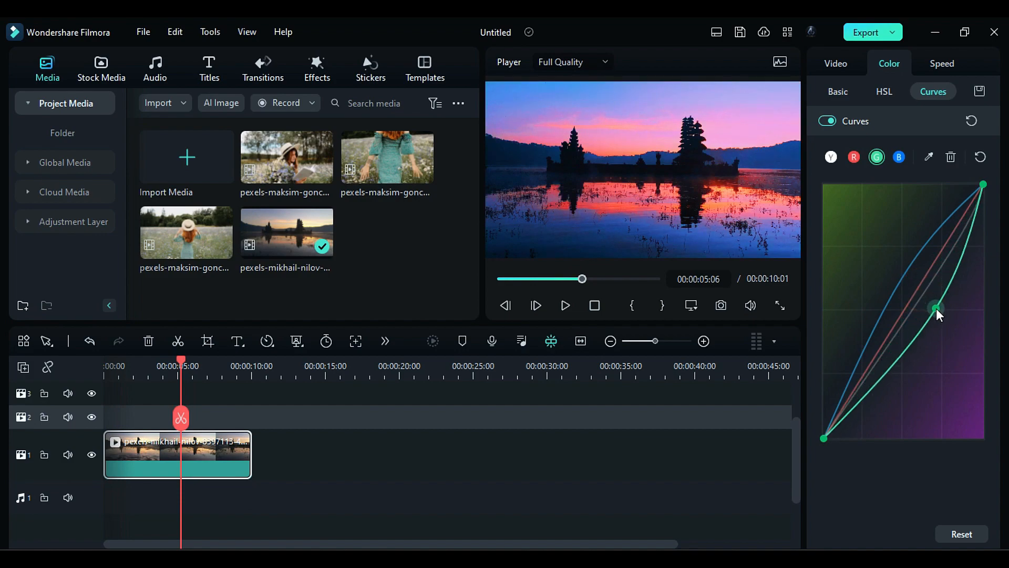
# Step: Bring the blue curve's midpoint back close to the diagonal and scrub through the clip to check the grade
pyautogui.click(899, 157)
pyautogui.click(919, 284)
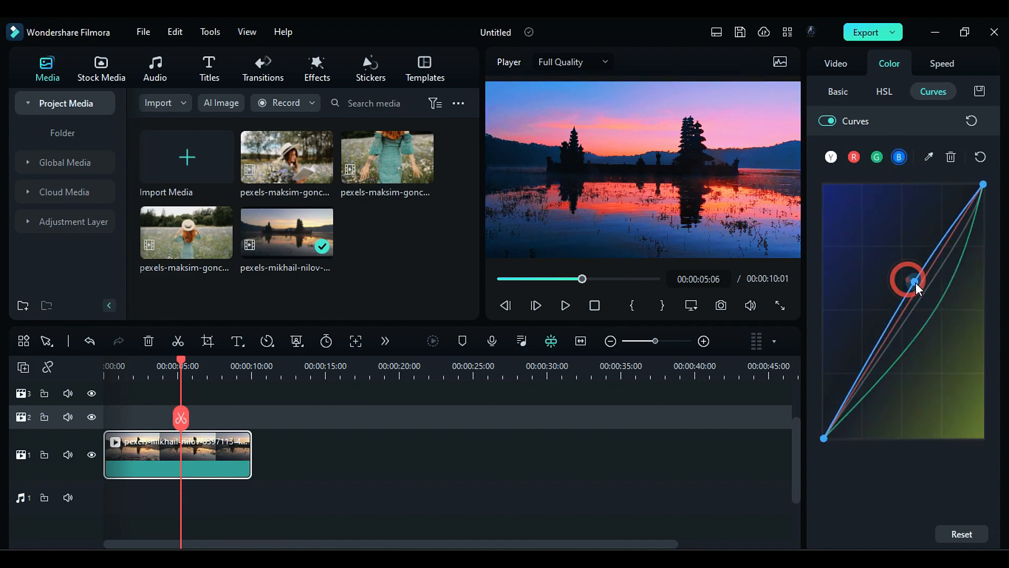
pyautogui.click(121, 366)
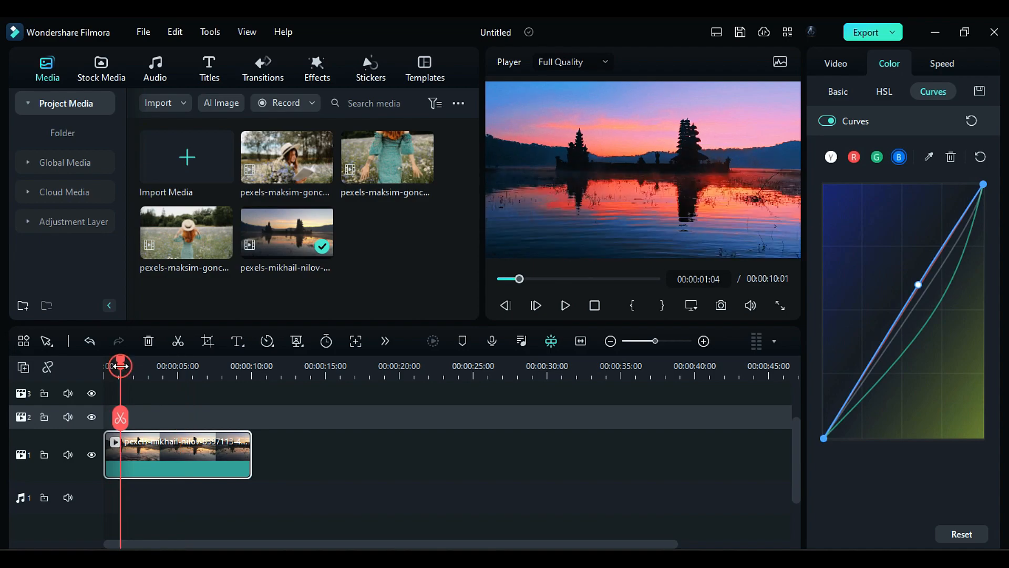
pyautogui.moveTo(122, 370); pyautogui.dragTo(240, 420)
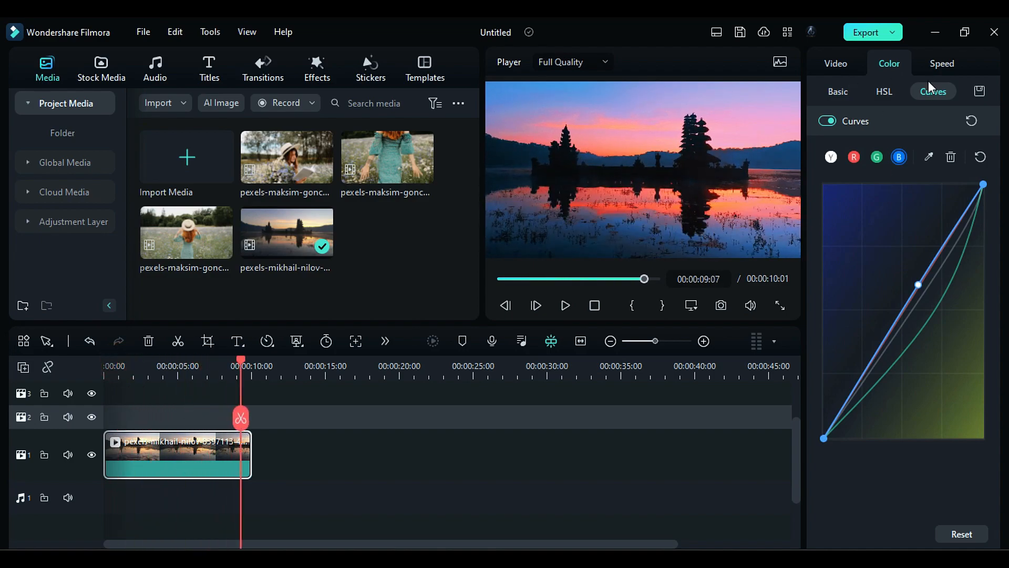
# Step: Load the 3D LUT OB-AB Planet 03.3dl onto the lake clip and preview it at several frames
pyautogui.click(838, 91)
pyautogui.scroll(5, 904, 252)
pyautogui.click(903, 156)
pyautogui.click(888, 279)
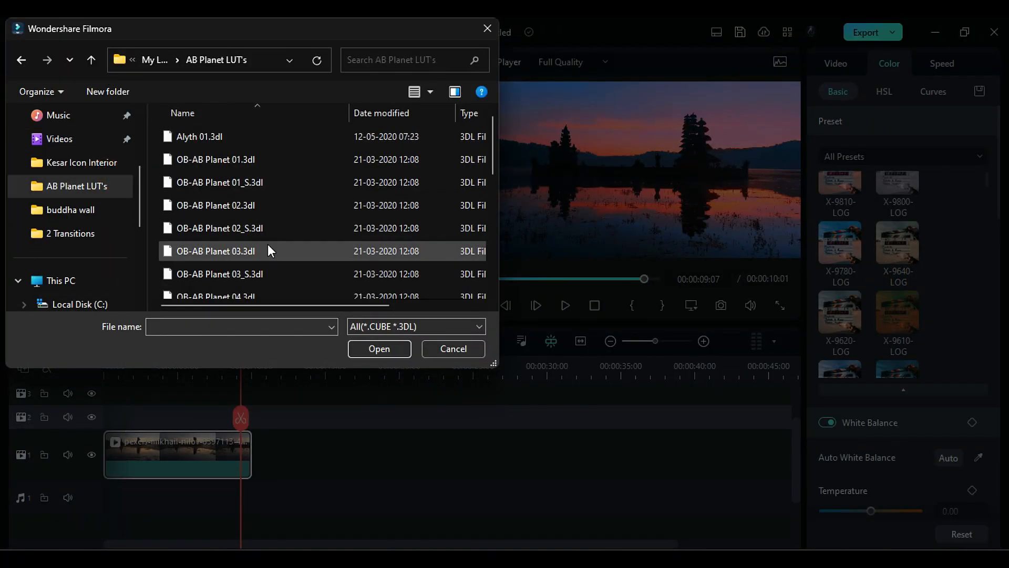
pyautogui.doubleClick(215, 251)
pyautogui.click(127, 370)
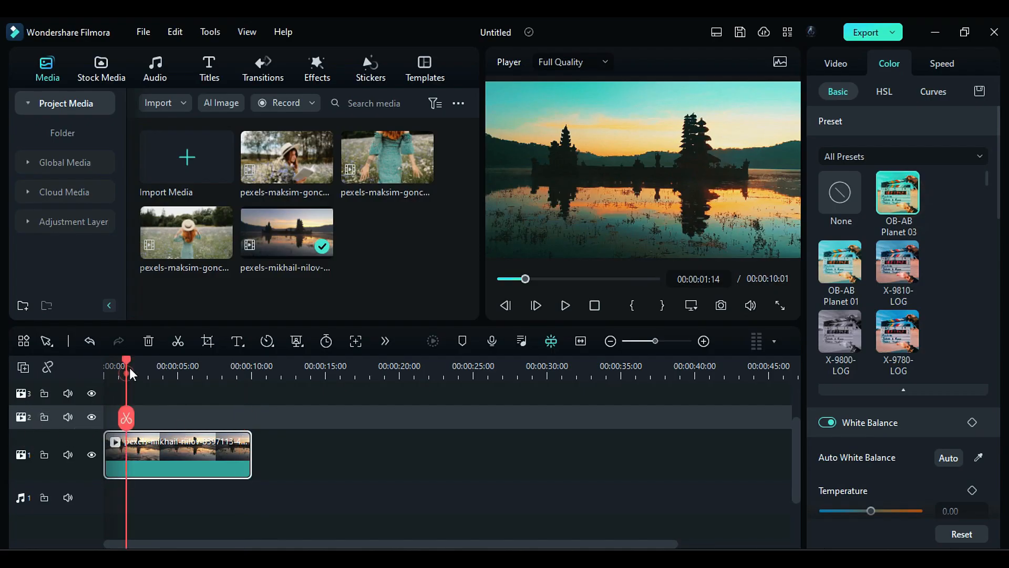
pyautogui.click(159, 368)
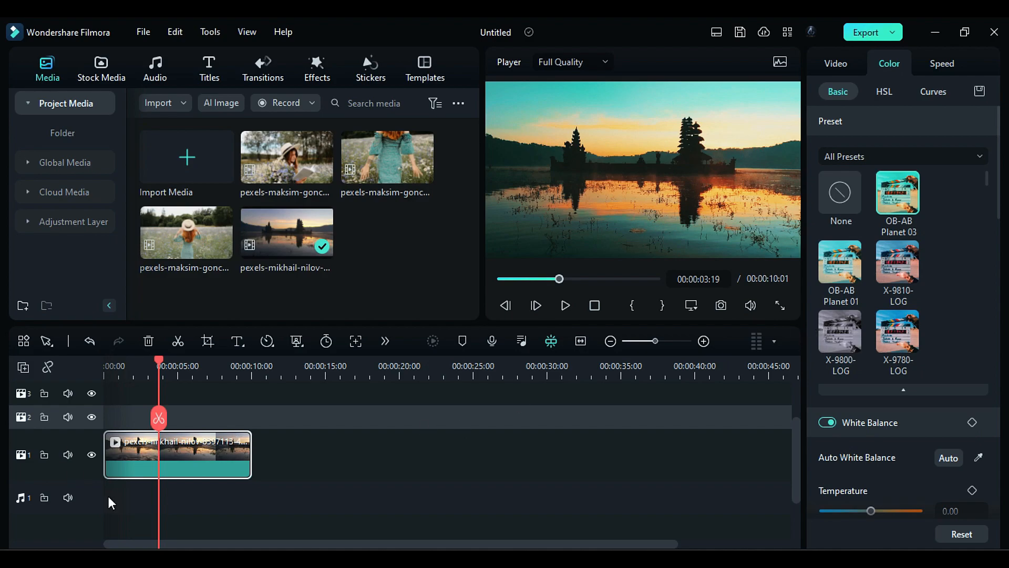
# Step: Replace the lake clip on video track 1 with the clip of the woman in a hat seen from behind
pyautogui.press('Delete')
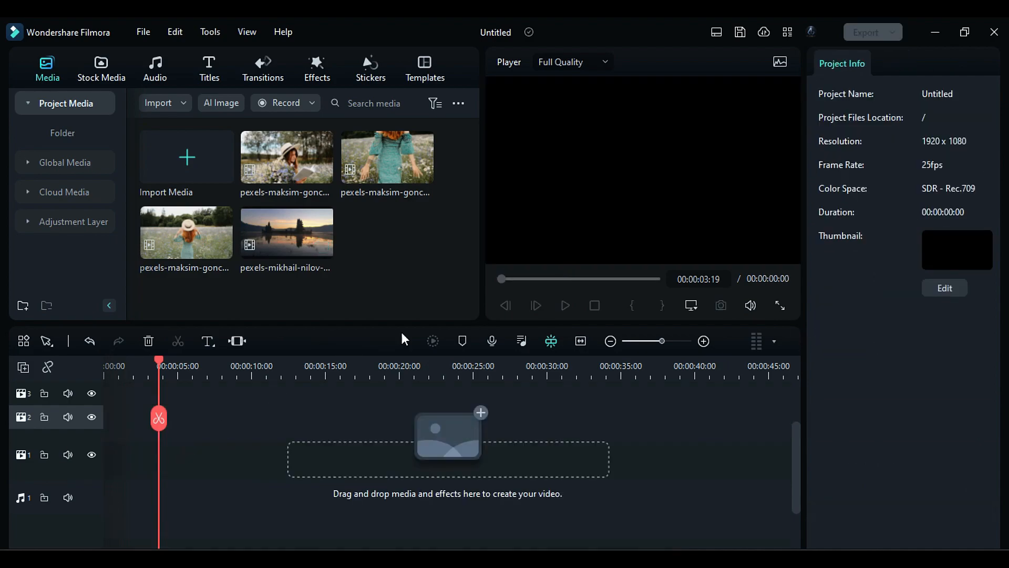
pyautogui.click(430, 296)
pyautogui.moveTo(165, 232); pyautogui.dragTo(198, 474)
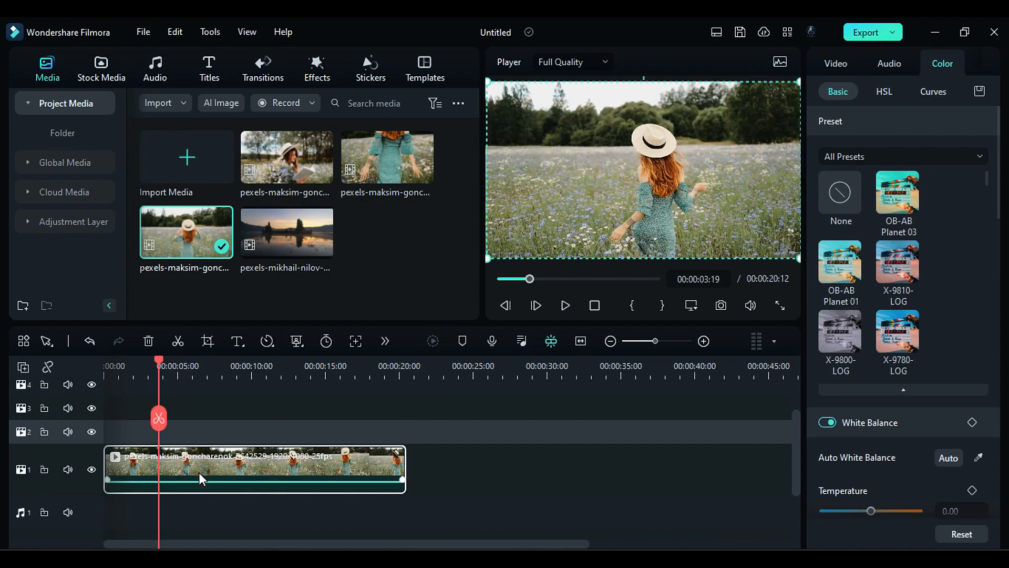
# Step: Load the 3D LUT Orange Teal 01.3dl from the AB Planet LUT's folder onto the flower field clip
pyautogui.click(897, 162)
pyautogui.click(860, 281)
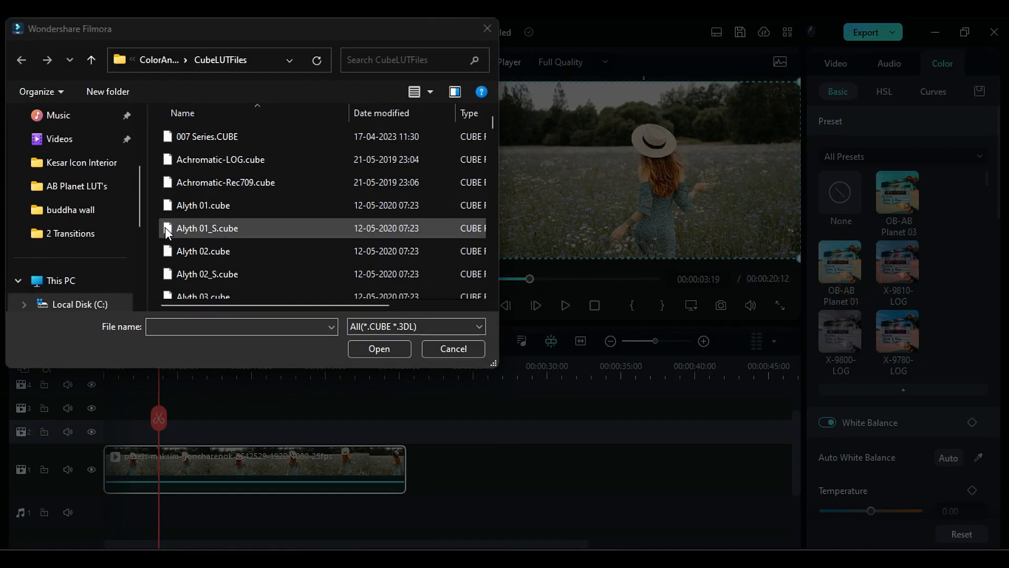
pyautogui.click(77, 186)
pyautogui.scroll(-5, 235, 223)
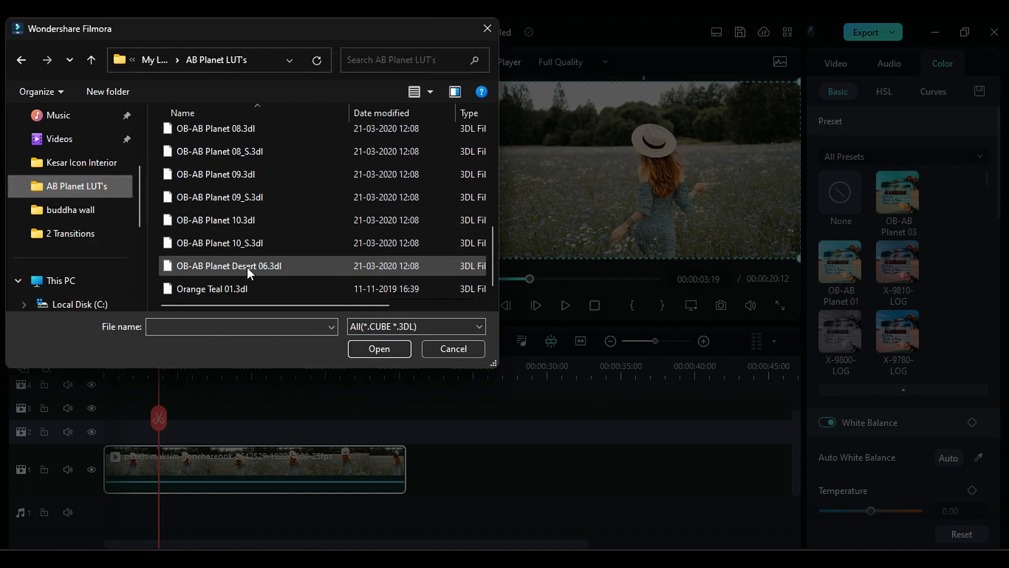
pyautogui.click(247, 267)
pyautogui.click(376, 349)
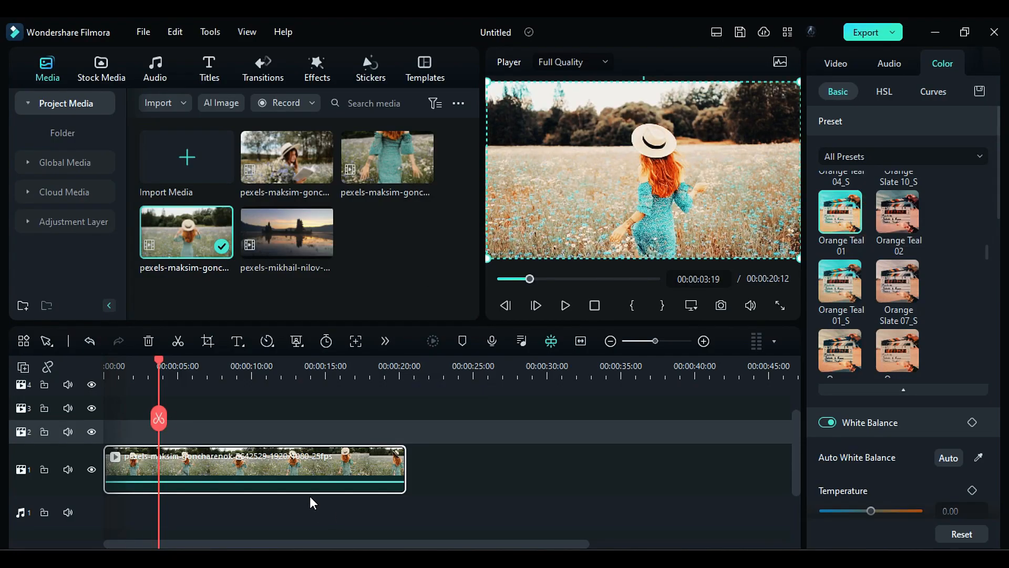
# Step: Raise the cyan saturation in HSL, set orange hue to 22.22 and luminance to -1.59, and return the playhead to the start
pyautogui.click(884, 92)
pyautogui.click(913, 159)
pyautogui.moveTo(871, 265); pyautogui.dragTo(884, 266)
pyautogui.click(851, 159)
pyautogui.moveTo(870, 214); pyautogui.dragTo(881, 226)
pyautogui.moveTo(871, 319); pyautogui.dragTo(869, 320)
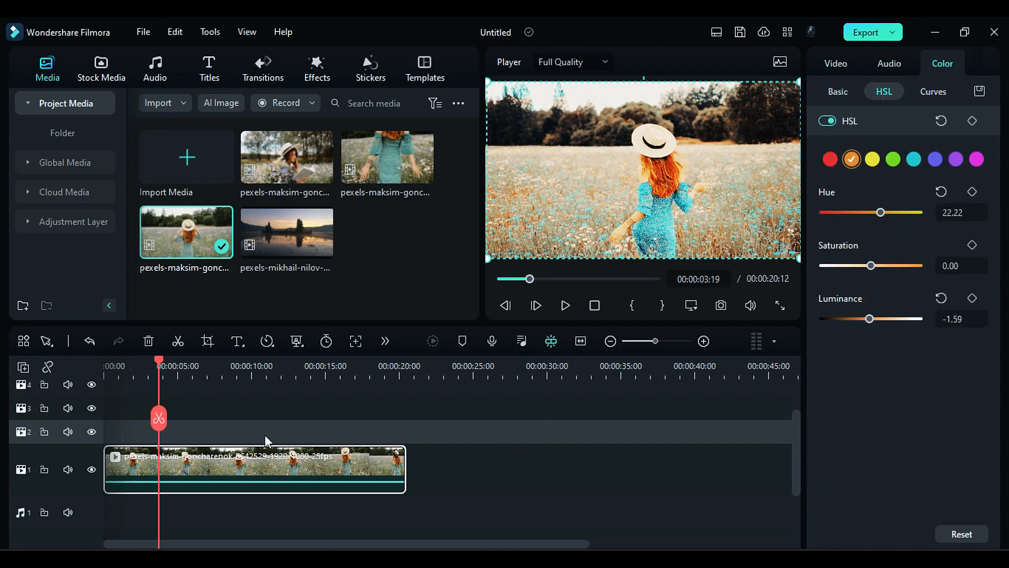
pyautogui.moveTo(160, 361); pyautogui.dragTo(104, 374)
# Step: Apply the OB-AB Planet 01 color preset to the flower field clip
pyautogui.click(840, 91)
pyautogui.moveTo(987, 256); pyautogui.dragTo(986, 174)
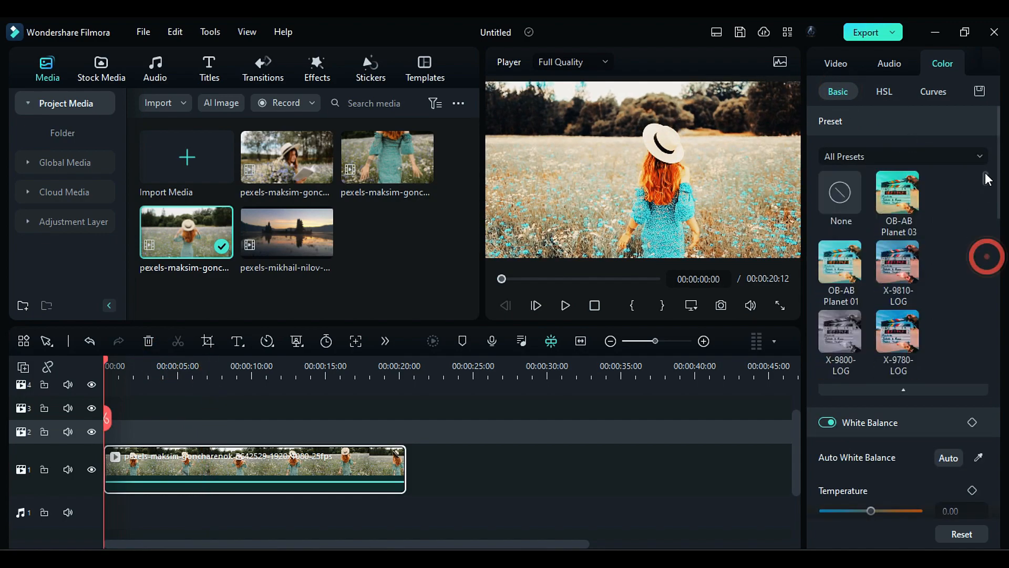
pyautogui.click(848, 266)
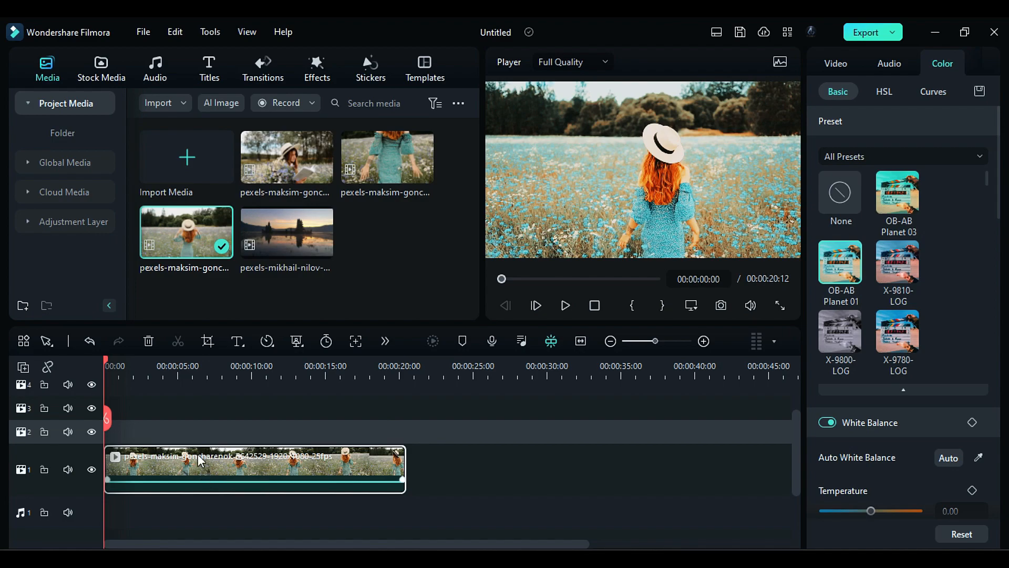
# Step: Add an adjustment layer on video track 2 from about 5 to 10 seconds and move the playhead to 00:00:07:02
pyautogui.click(87, 218)
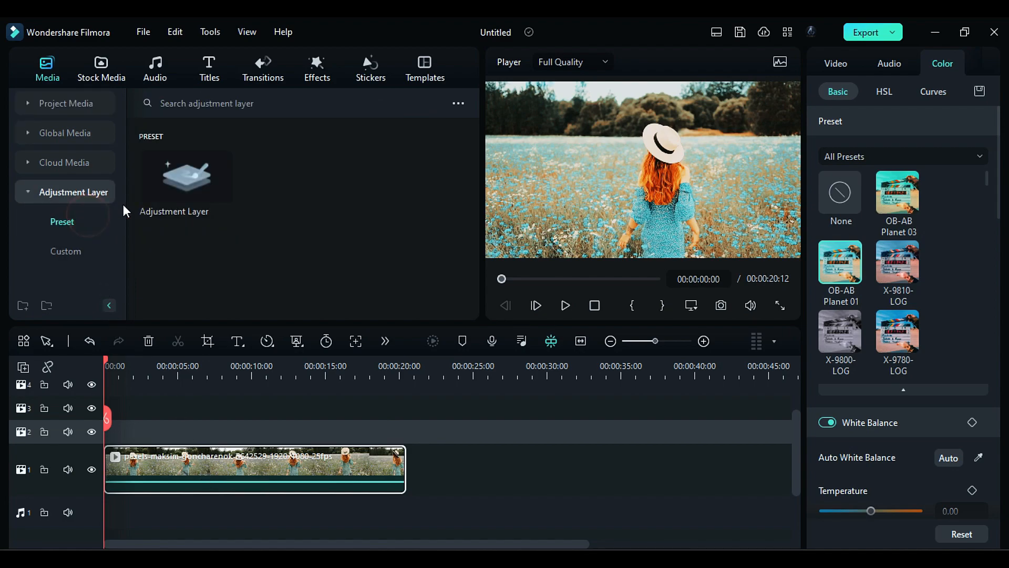
pyautogui.moveTo(160, 191); pyautogui.dragTo(200, 435)
pyautogui.click(208, 368)
# Step: Apply the Alyth 01 color preset to the adjustment layer
pyautogui.click(902, 157)
pyautogui.click(1003, 221)
pyautogui.scroll(-10, 987, 200)
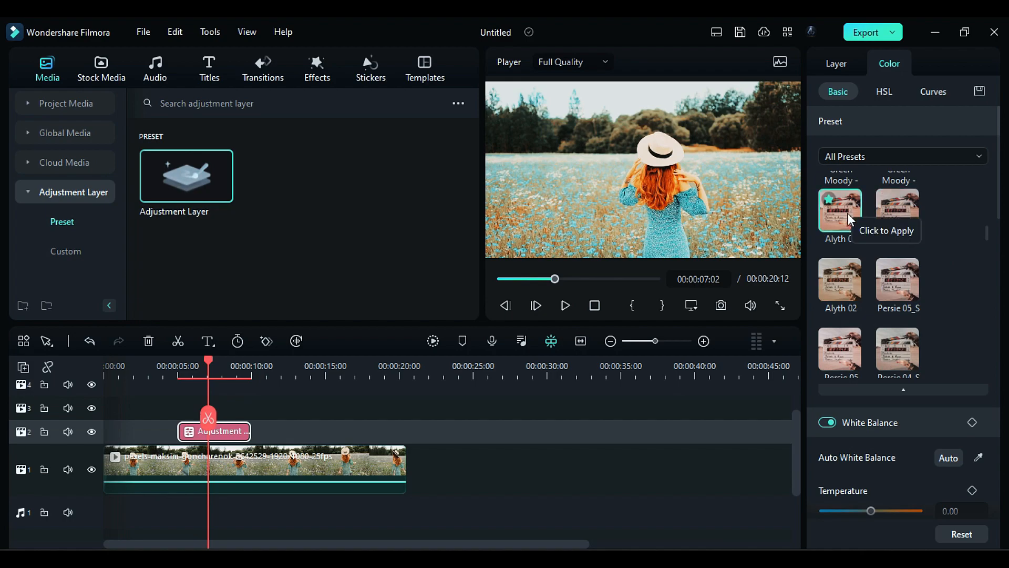
pyautogui.click(848, 213)
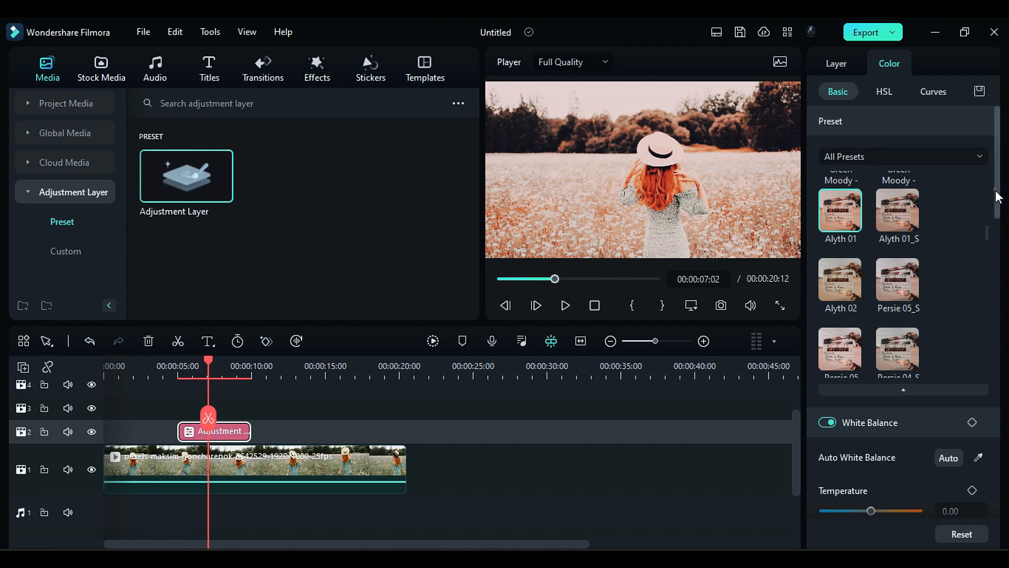
# Step: Set the adjustment layer's orange hue to -6.35 and saturation to 39.68 in HSL, and compare frames before and within the layer
pyautogui.click(884, 91)
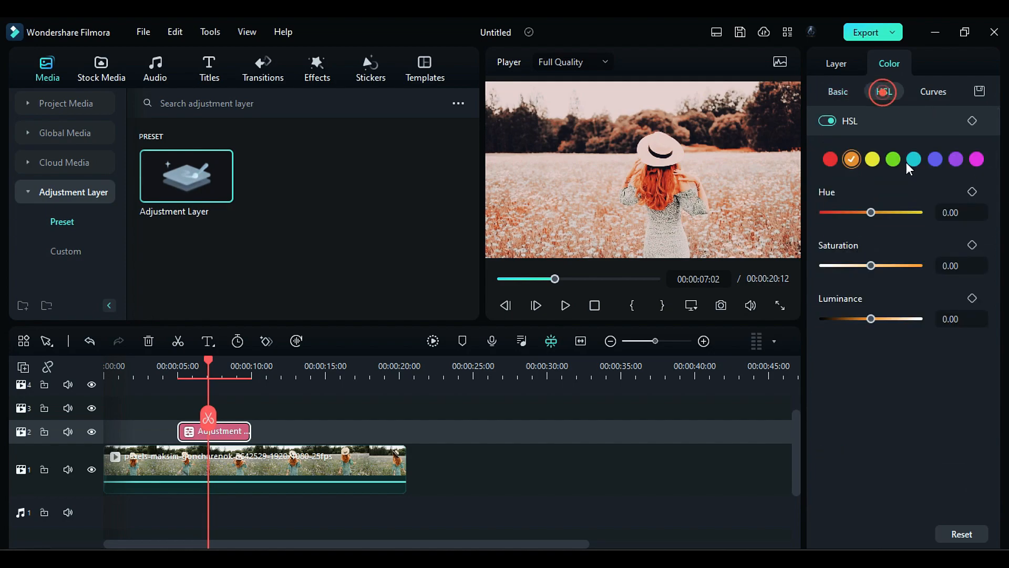
pyautogui.click(871, 208)
pyautogui.moveTo(871, 208); pyautogui.dragTo(860, 214)
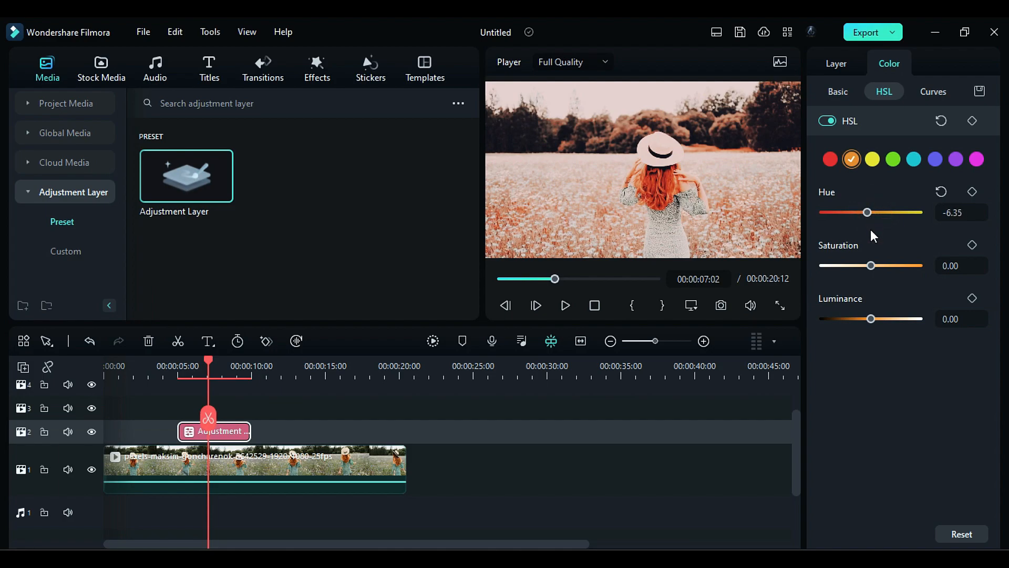
pyautogui.moveTo(910, 266); pyautogui.dragTo(890, 266)
pyautogui.moveTo(150, 368); pyautogui.dragTo(166, 386)
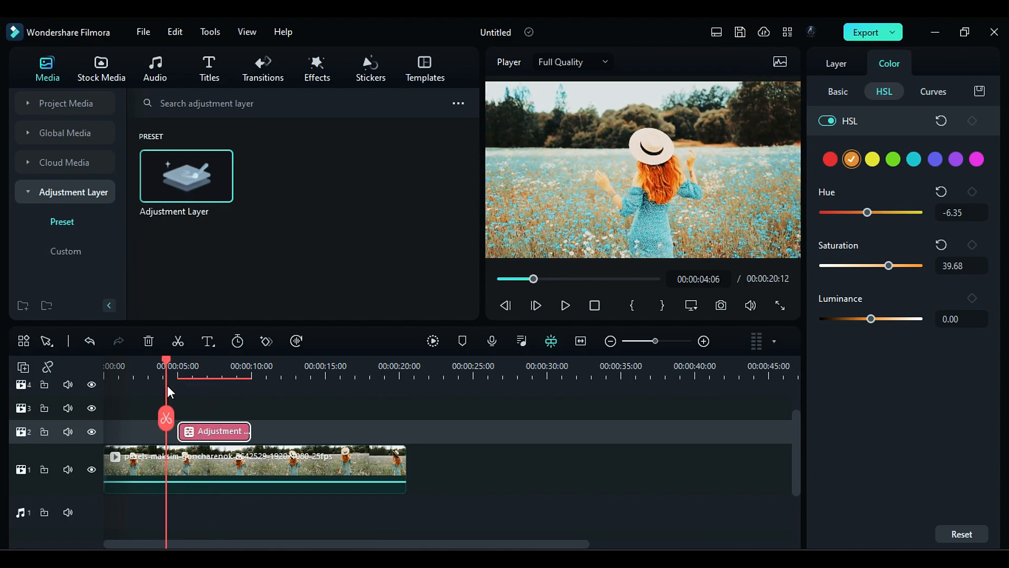
pyautogui.click(206, 363)
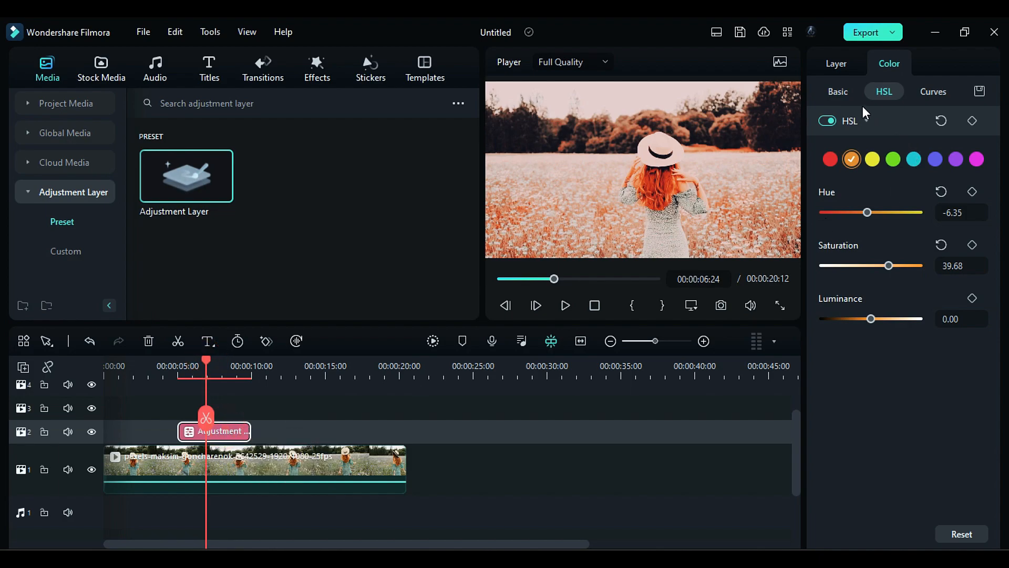
# Step: Browse the basic color presets for the adjustment layer down to the Orange Teal group
pyautogui.click(841, 93)
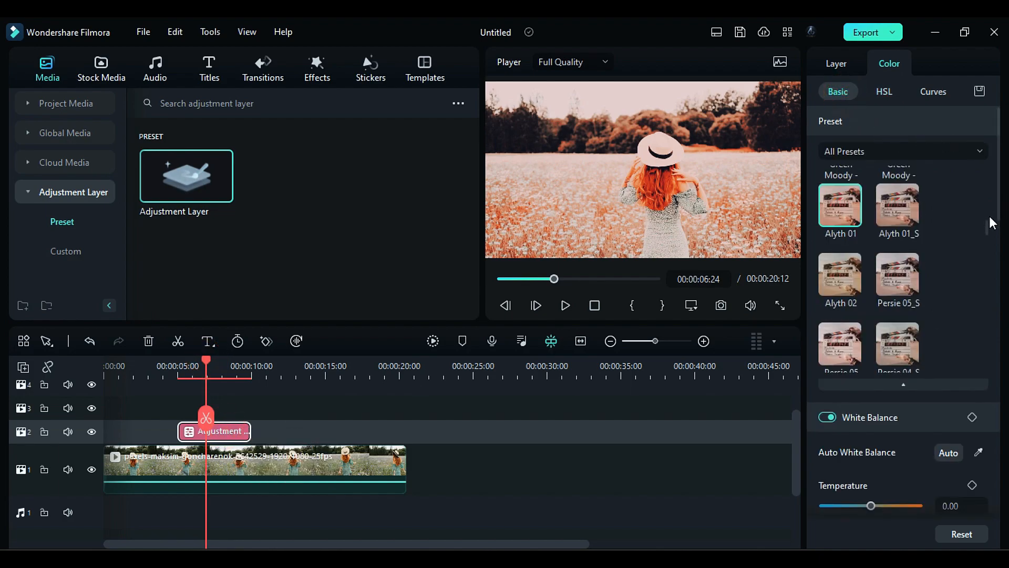
pyautogui.scroll(10, 988, 231)
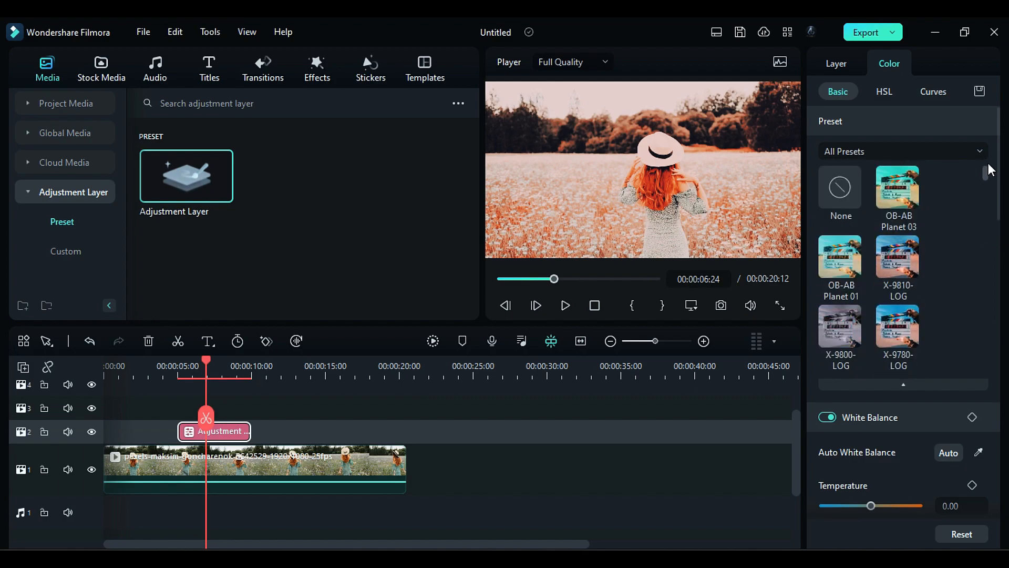
pyautogui.moveTo(988, 177); pyautogui.dragTo(989, 247)
pyautogui.scroll(-5, 960, 237)
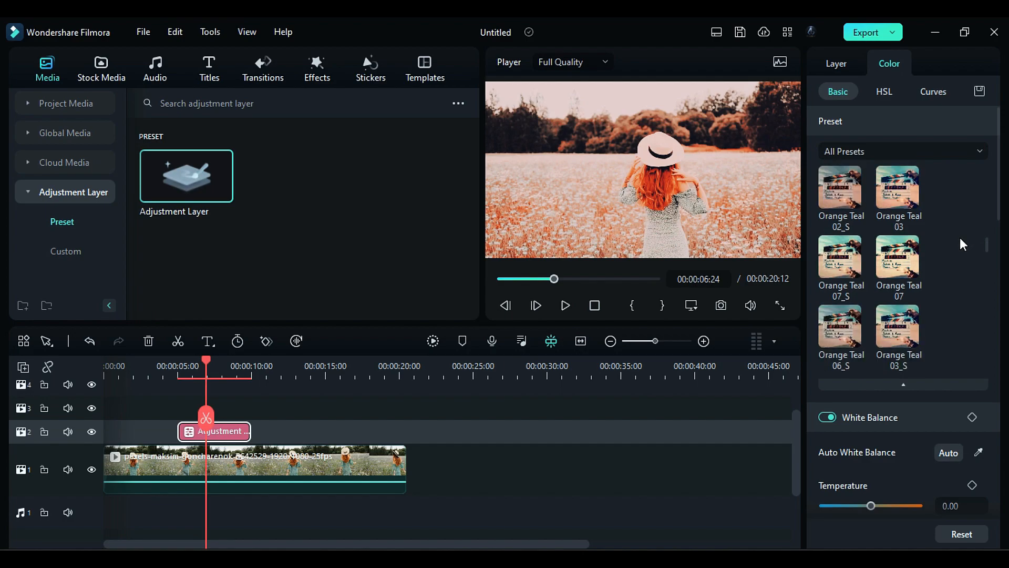